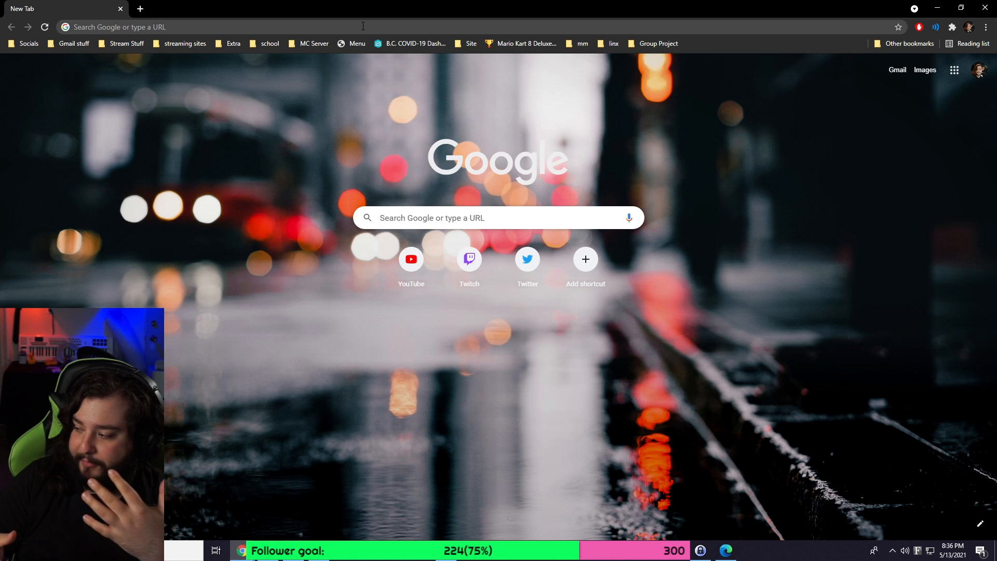
# Load obs.ninja, try Add your Camera to OBS, dismiss the camera-in-use error, and close Chrome.
pyautogui.click(364, 27)
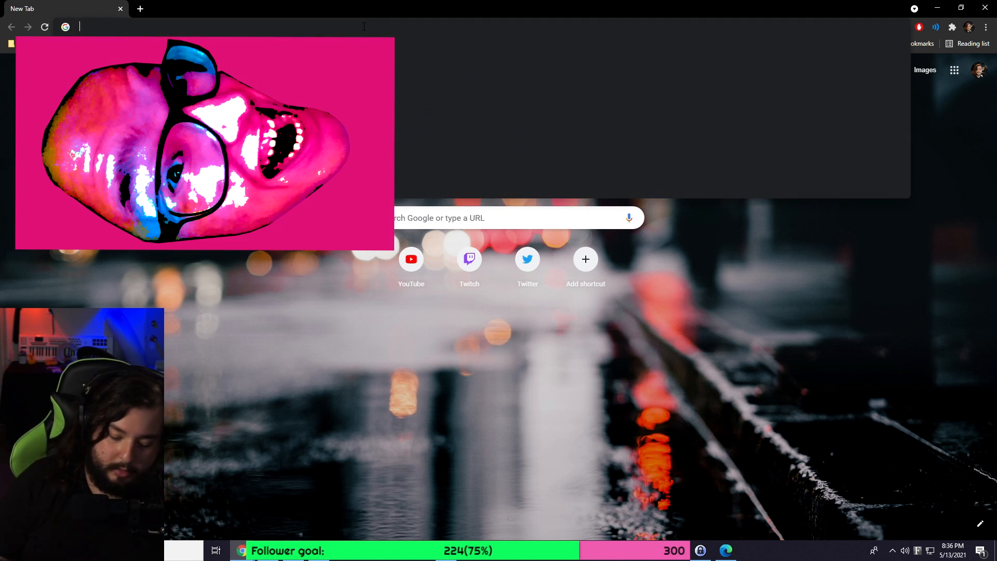
pyautogui.write('ob')
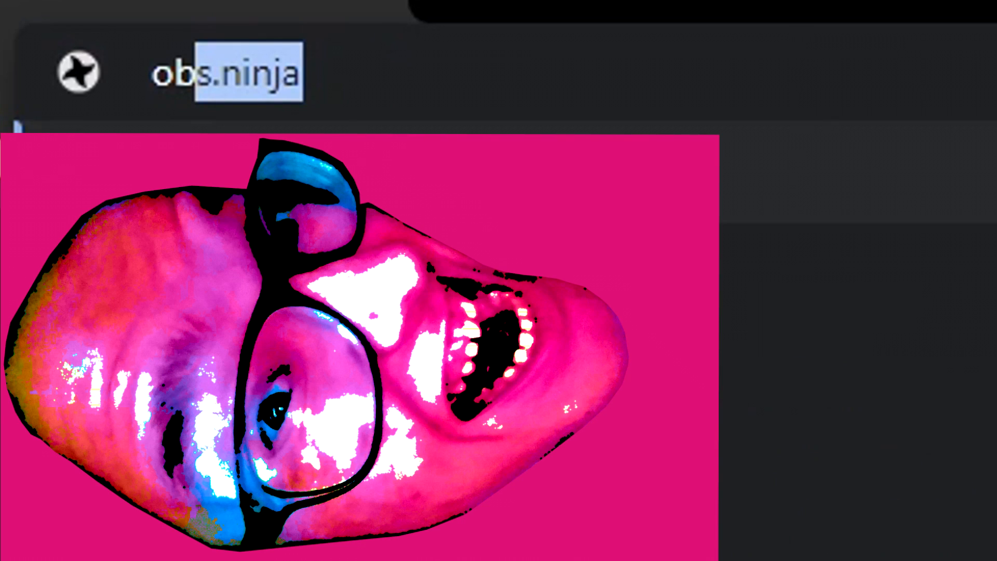
pyautogui.press('Return')
pyautogui.click(405, 167)
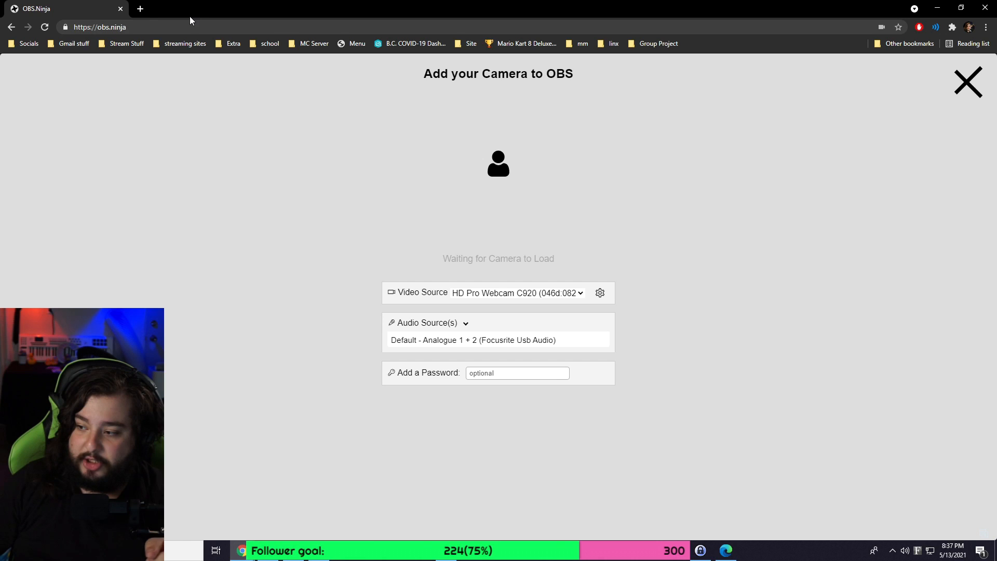
pyautogui.click(134, 23)
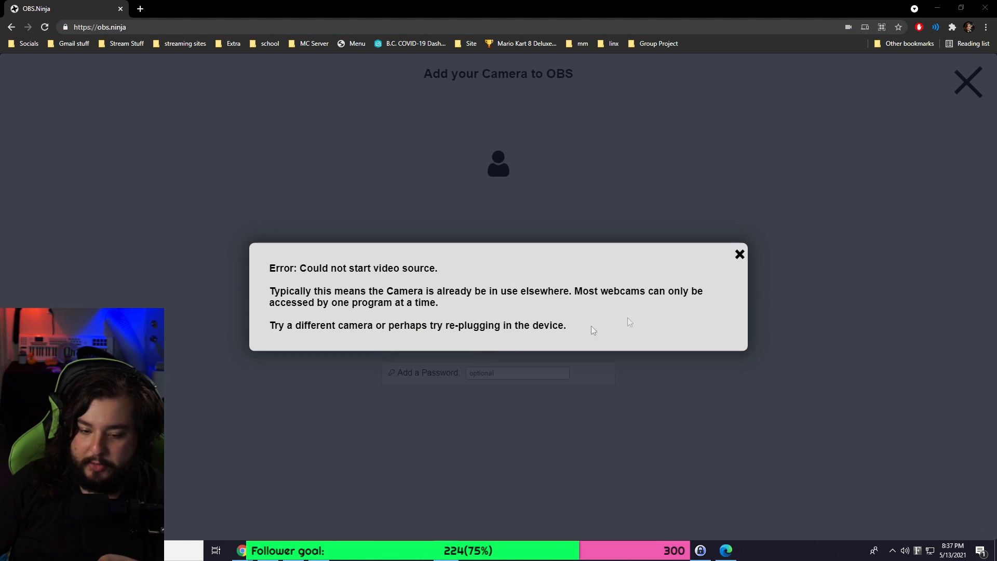
pyautogui.click(740, 254)
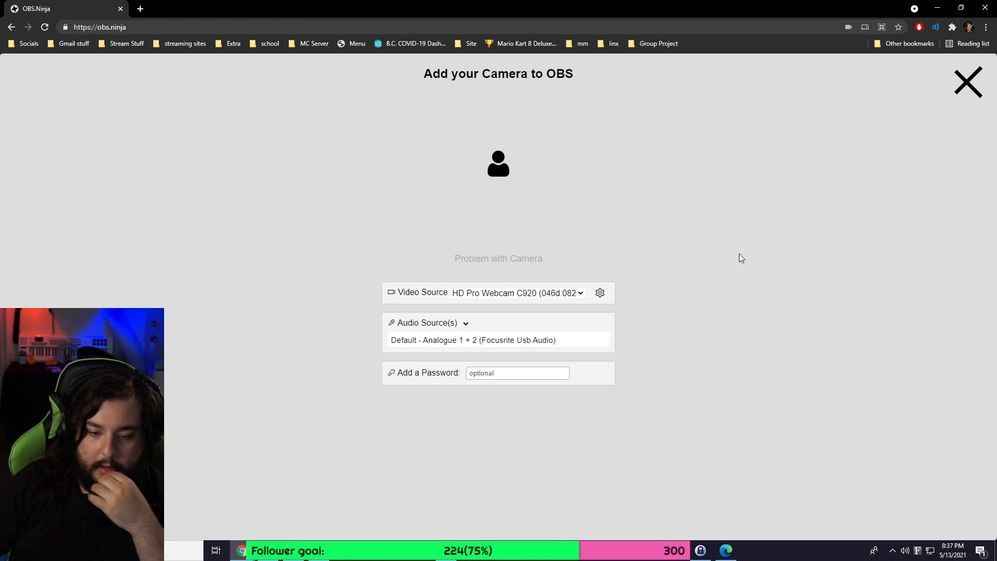
pyautogui.click(986, 7)
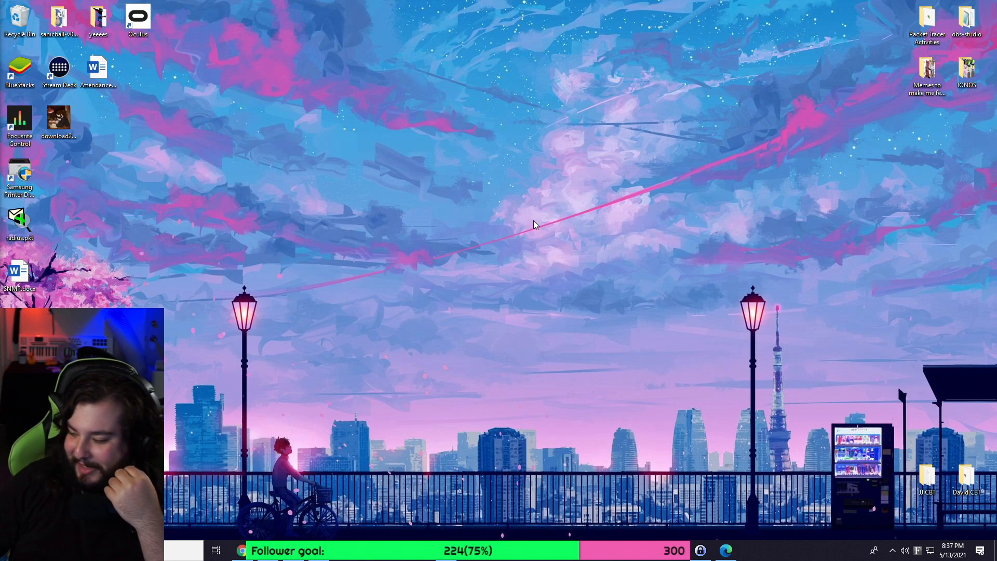
# Reopen Chrome at obs.ninja and start a camera session with Video Source set to Disable Video.
pyautogui.click(242, 551)
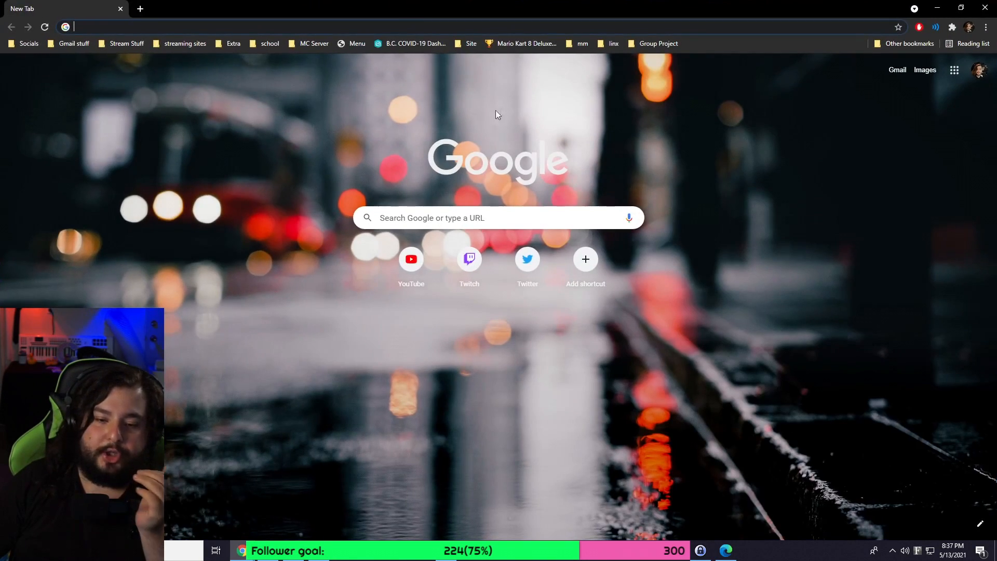
pyautogui.write('obs')
pyautogui.press('Return')
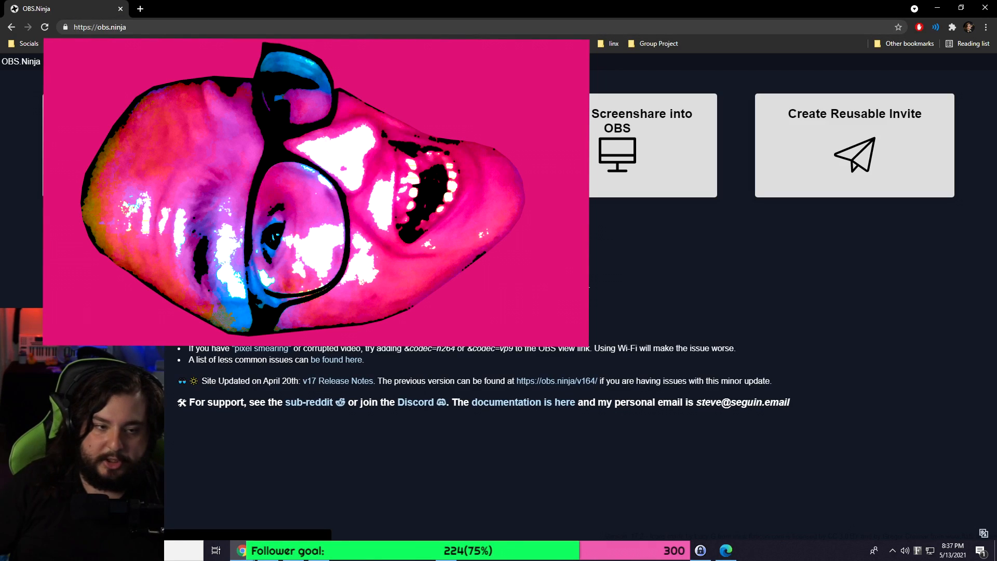
pyautogui.click(409, 150)
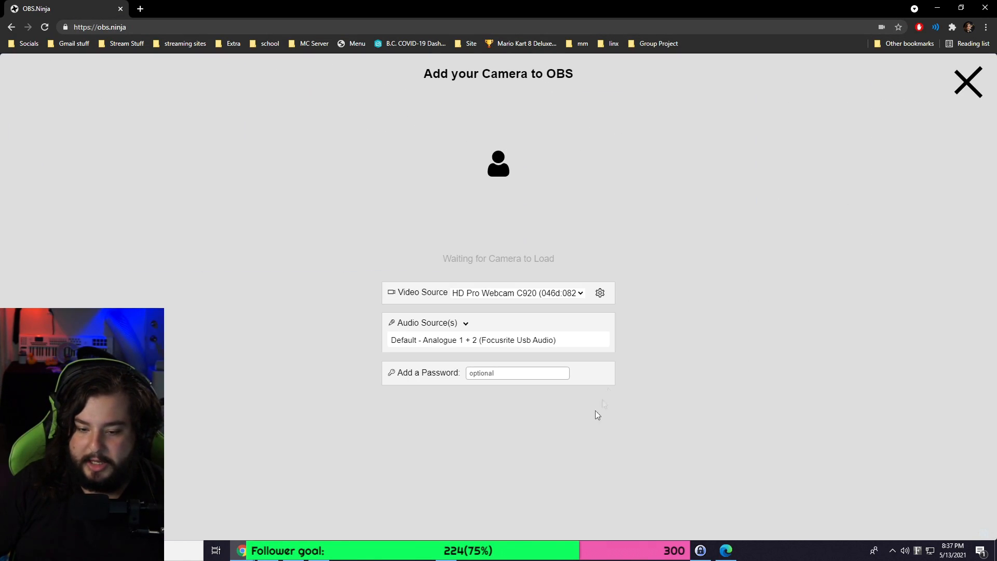
pyautogui.click(561, 296)
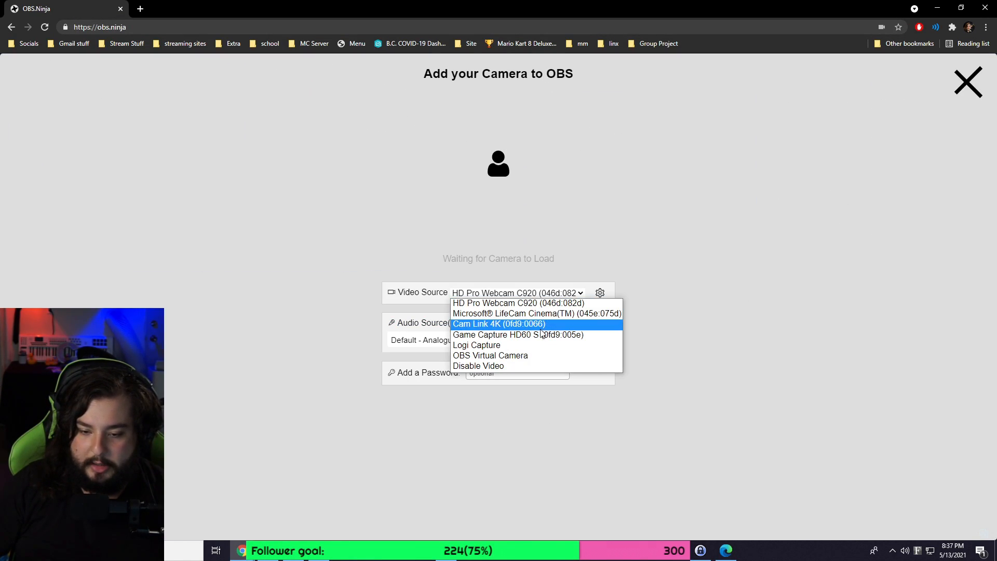
pyautogui.click(534, 366)
pyautogui.click(526, 258)
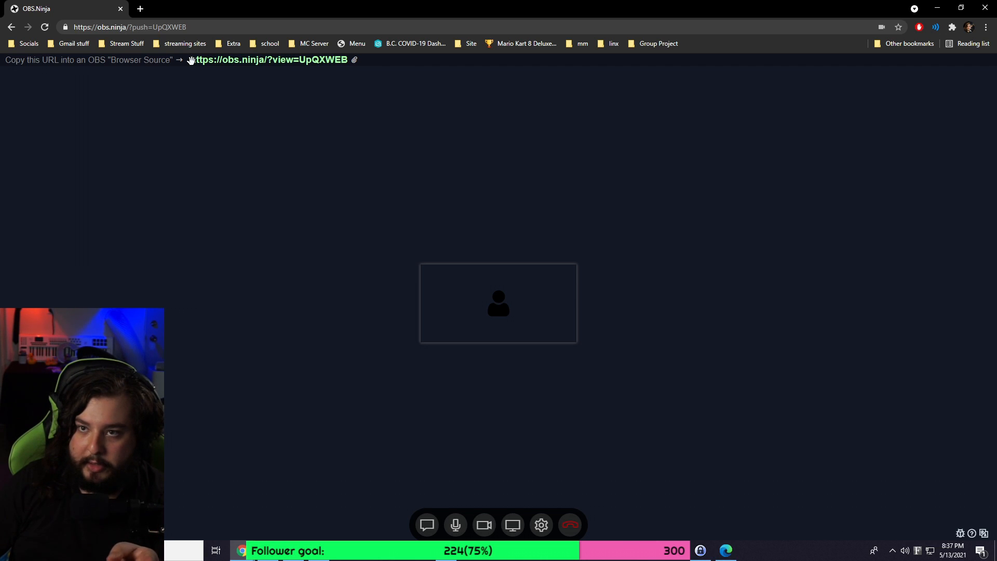
# Close Chrome, bring the OBS Studio window on screen and maximize it, then minimize it again.
pyautogui.click(985, 8)
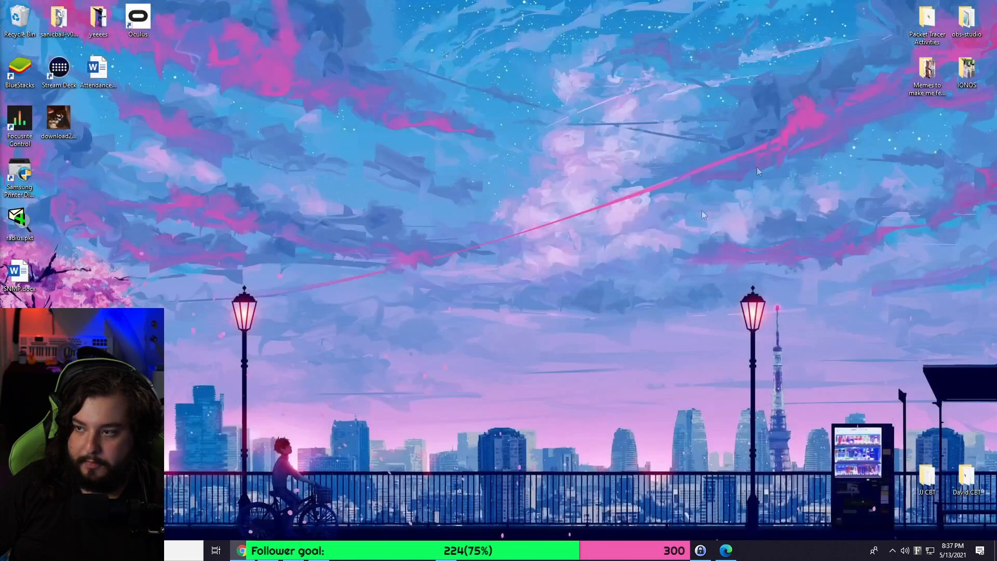
pyautogui.moveTo(996, 208); pyautogui.dragTo(681, 117)
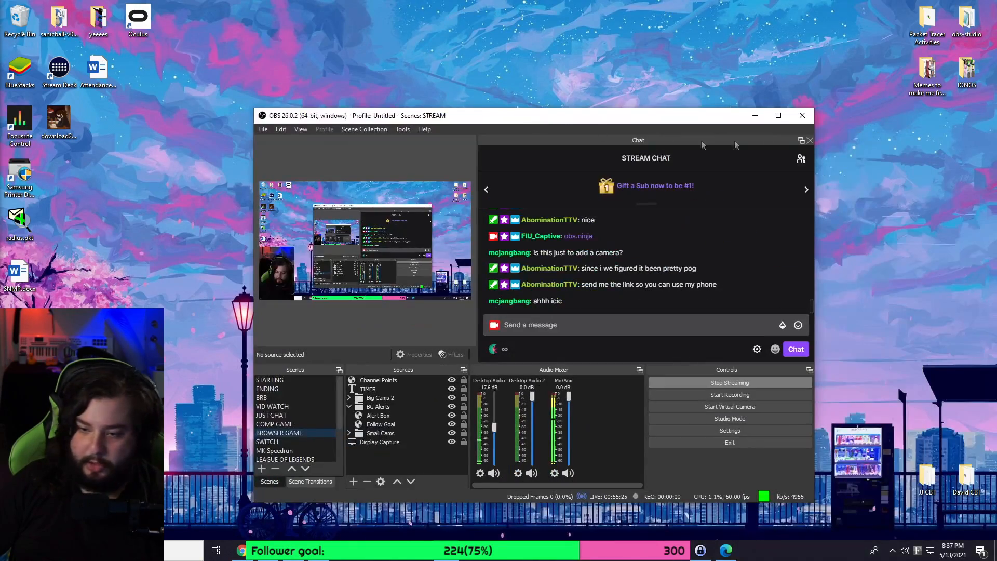
pyautogui.click(776, 114)
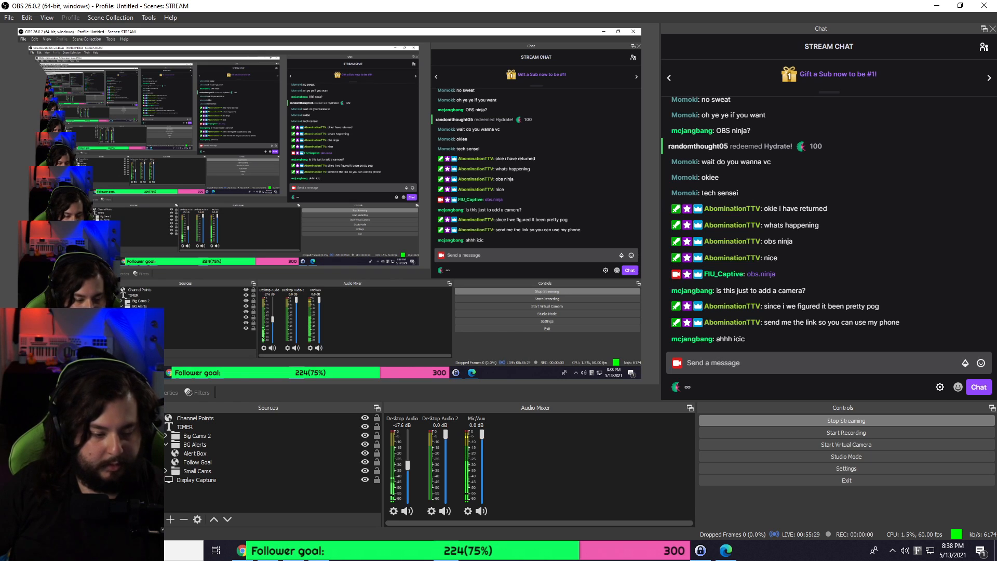
pyautogui.click(446, 550)
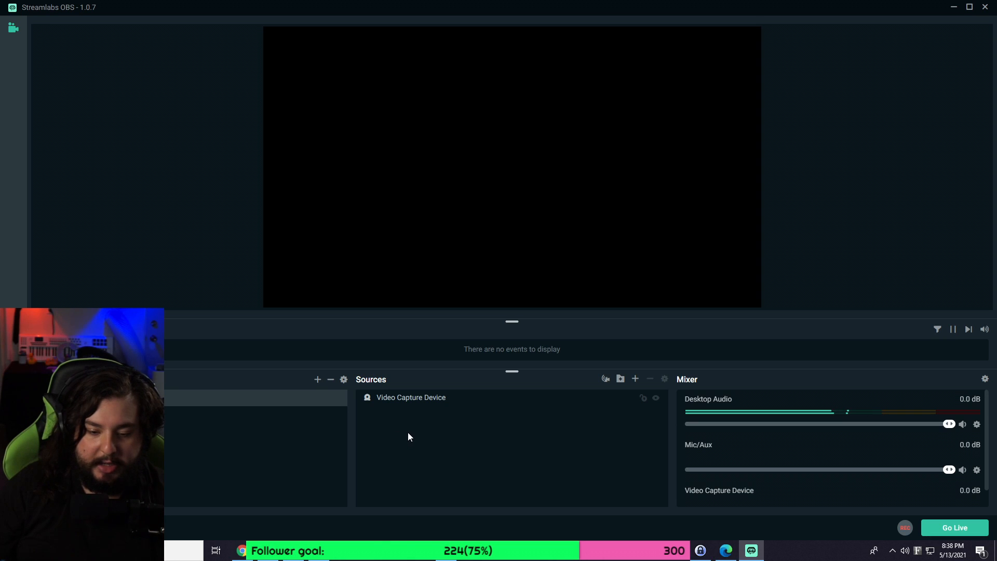
# Add a Browser Source with its default name to the Streamlabs OBS scene.
pyautogui.click(636, 379)
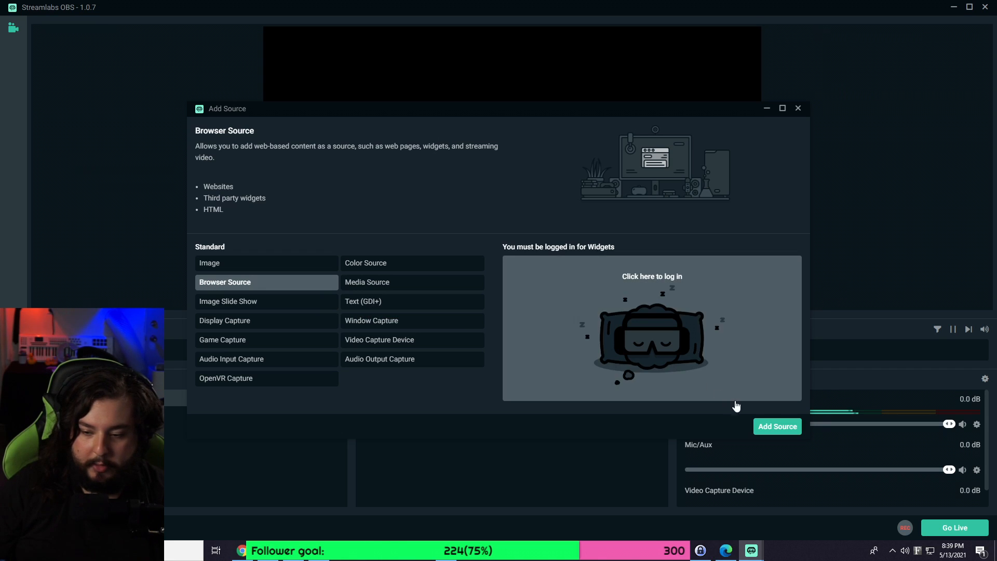
pyautogui.click(782, 425)
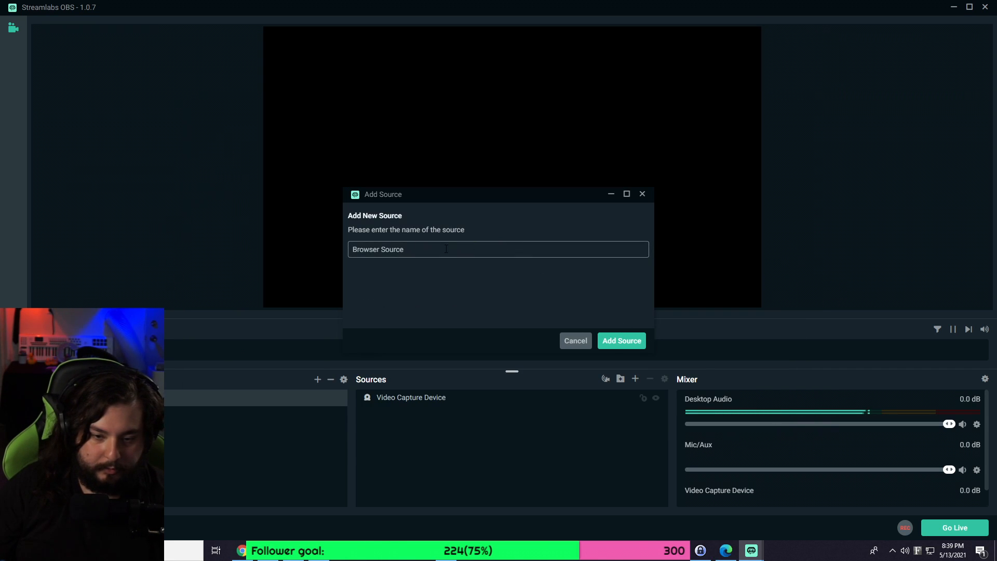
pyautogui.click(609, 343)
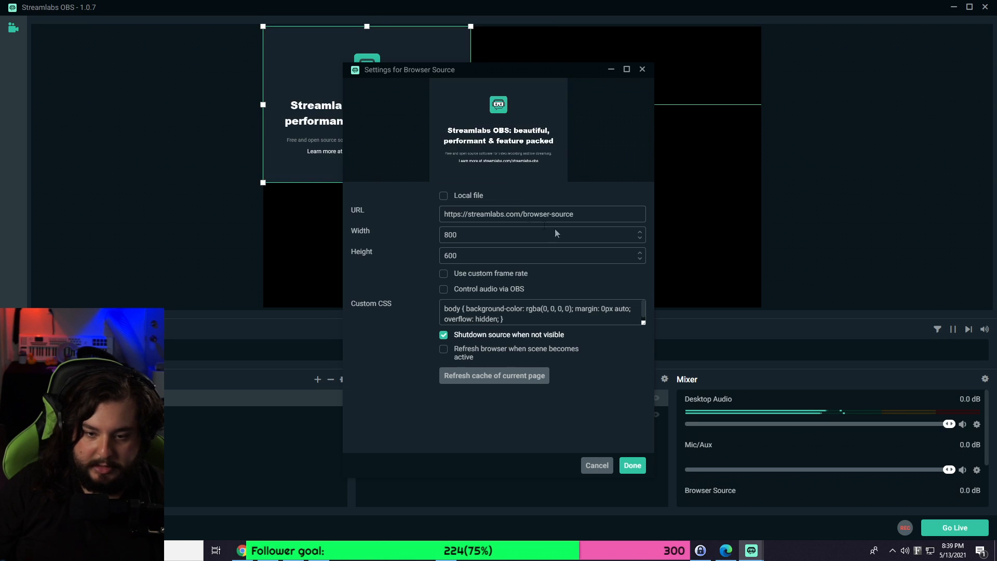
pyautogui.moveTo(592, 218); pyautogui.dragTo(329, 229)
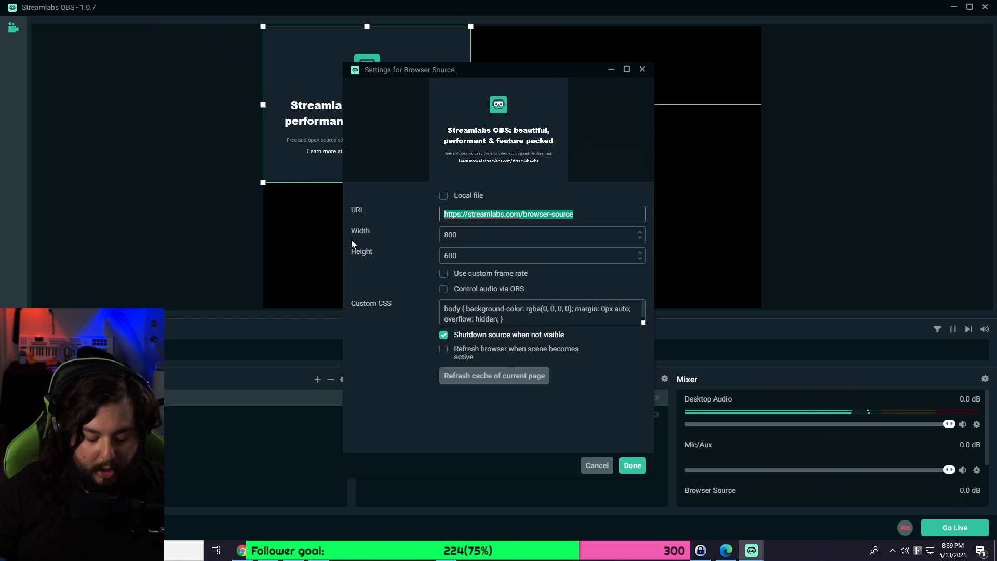
pyautogui.press('BackSpace')
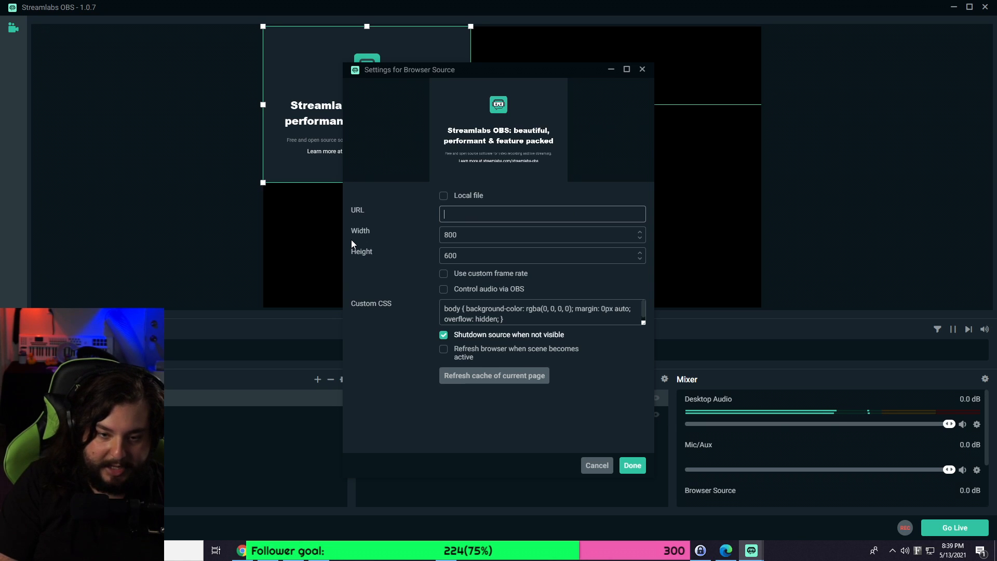
pyautogui.write('https://ob')
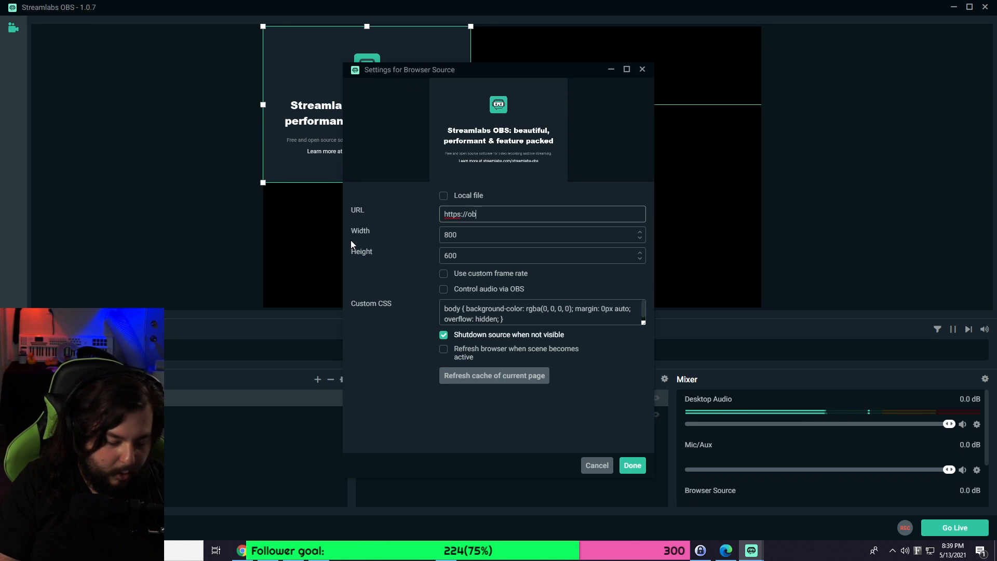
pyautogui.write('s.ninja/')
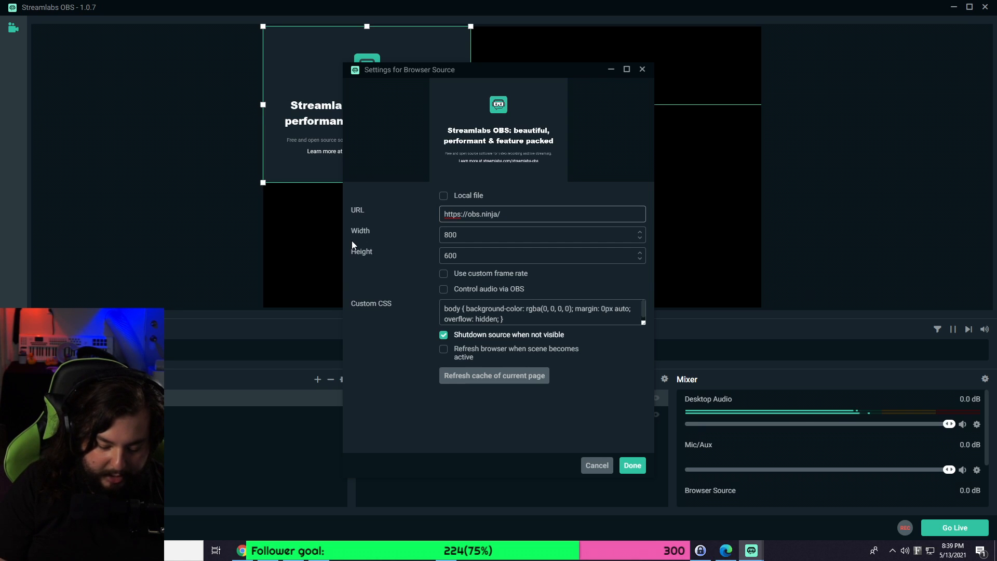
pyautogui.write('?')
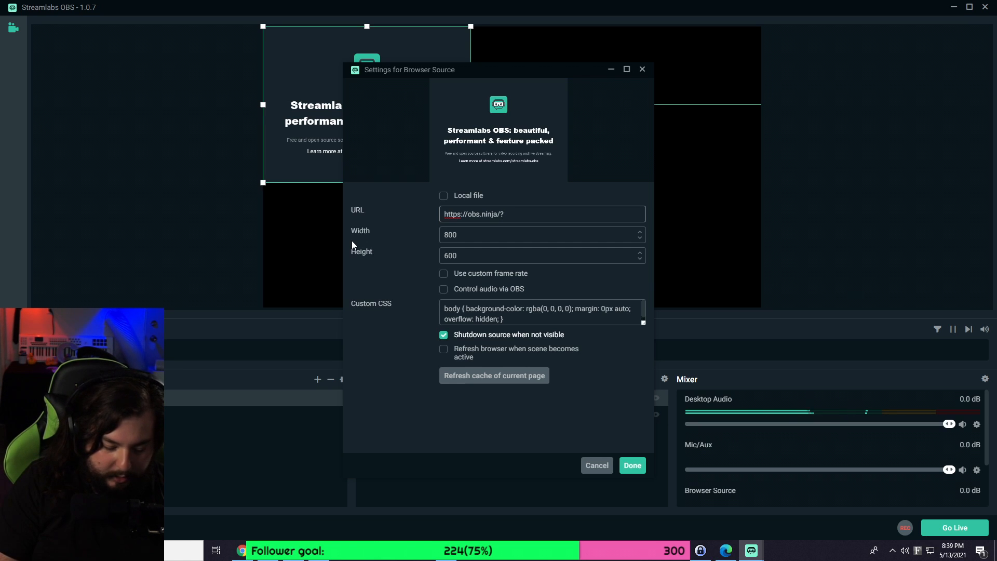
pyautogui.write('view=stWUGt3')
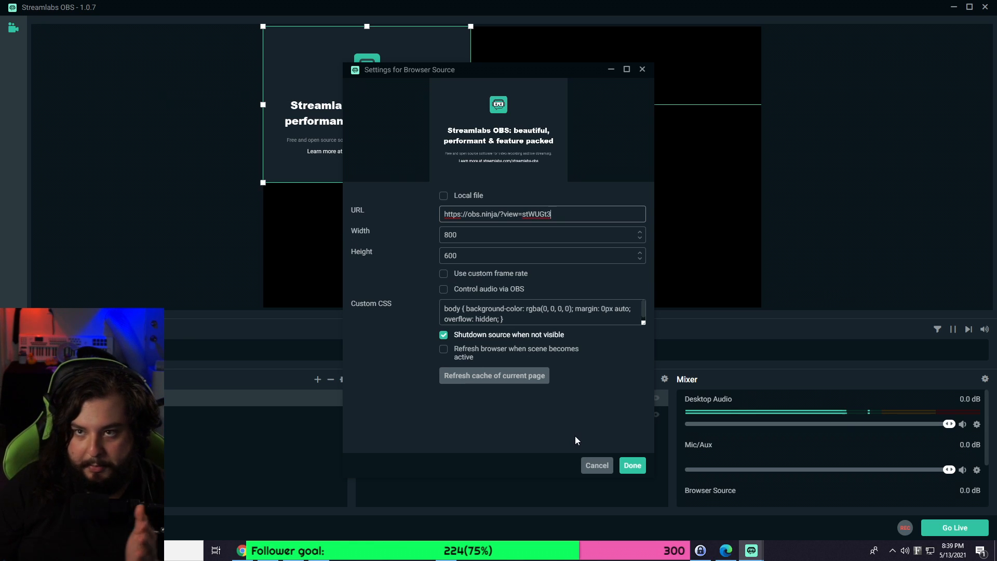
pyautogui.click(632, 465)
# Reposition and resize the camera browser source, snapping it top-left and stretching it across the canvas.
pyautogui.moveTo(471, 182); pyautogui.dragTo(682, 270)
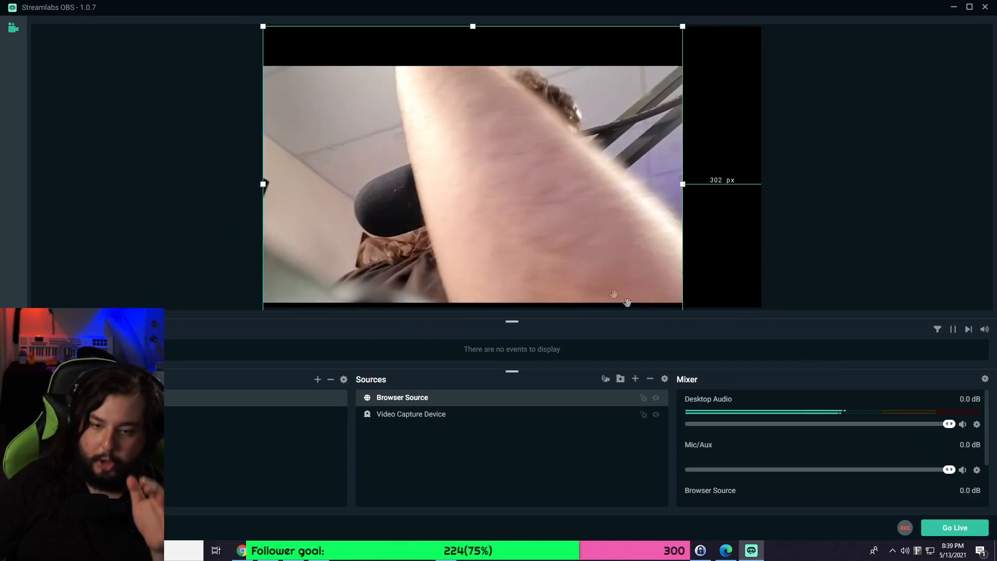
pyautogui.moveTo(583, 142); pyautogui.dragTo(568, 185)
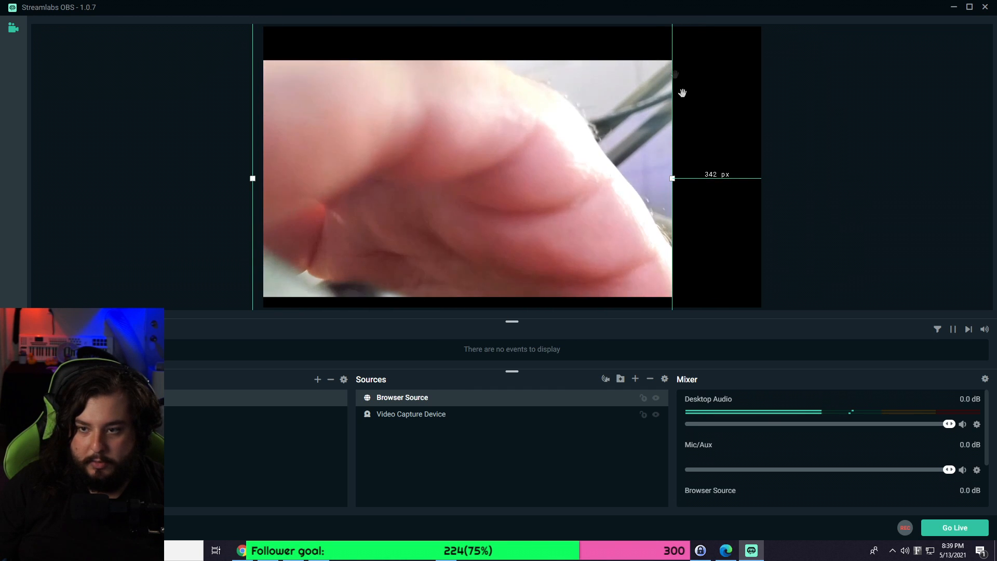
pyautogui.moveTo(672, 176); pyautogui.dragTo(557, 174)
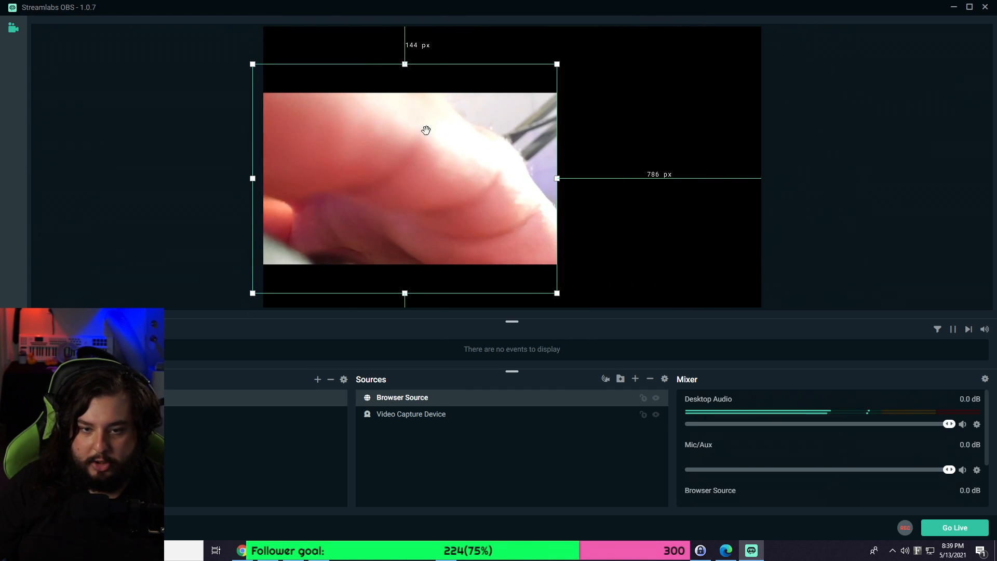
pyautogui.moveTo(419, 123); pyautogui.dragTo(482, 119)
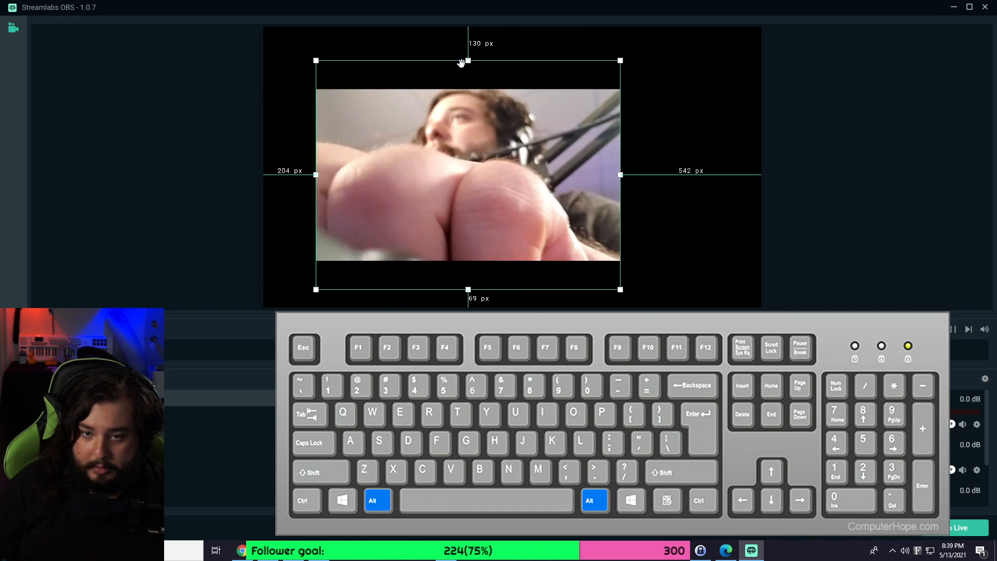
pyautogui.moveTo(468, 59); pyautogui.dragTo(473, 90)
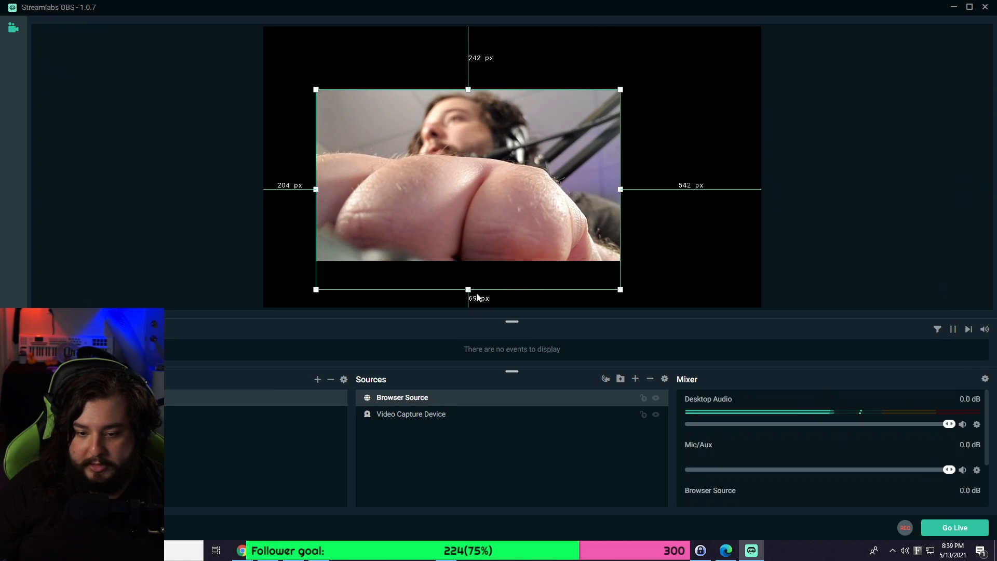
pyautogui.moveTo(482, 291); pyautogui.dragTo(474, 250)
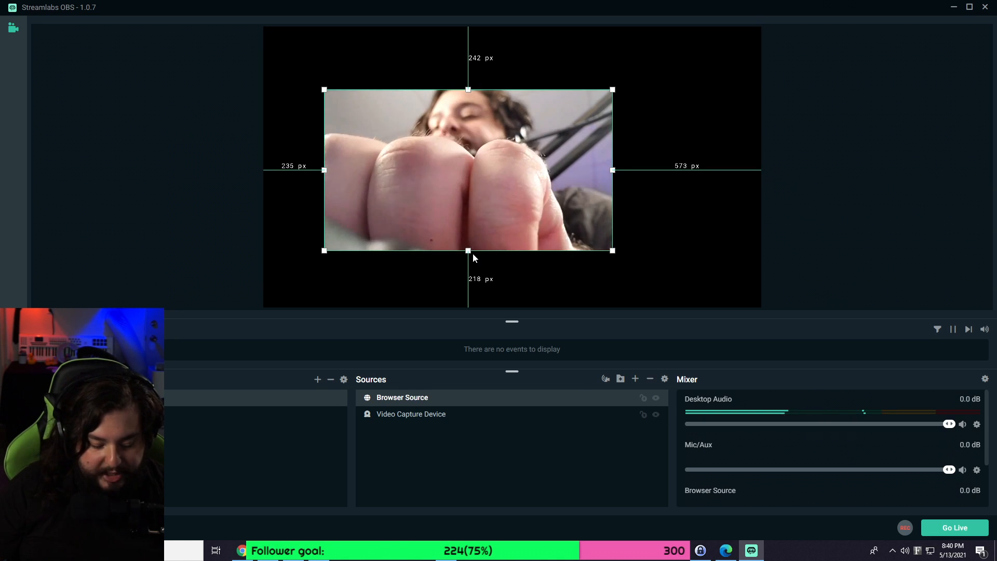
pyautogui.moveTo(411, 206); pyautogui.dragTo(348, 141)
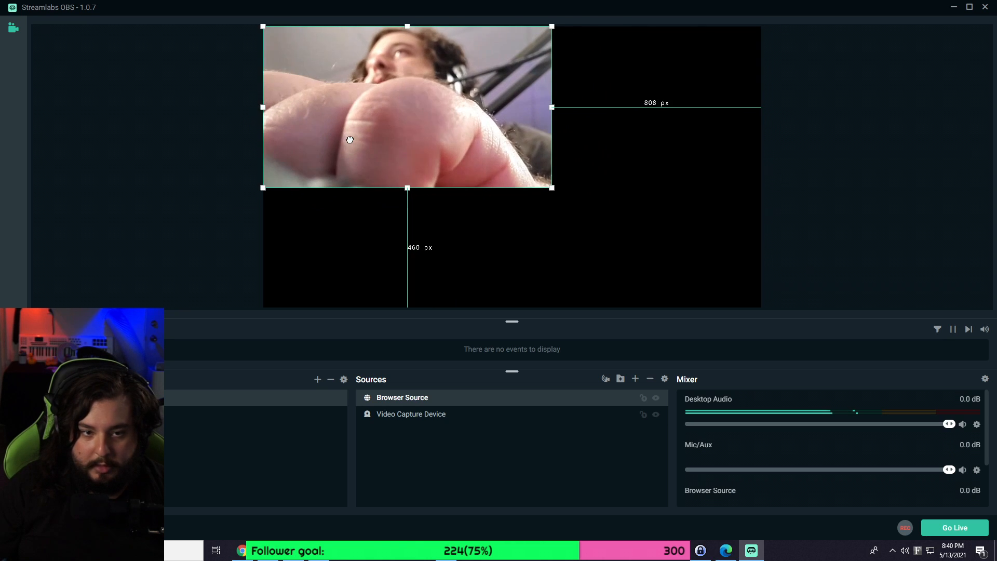
pyautogui.moveTo(551, 188); pyautogui.dragTo(763, 273)
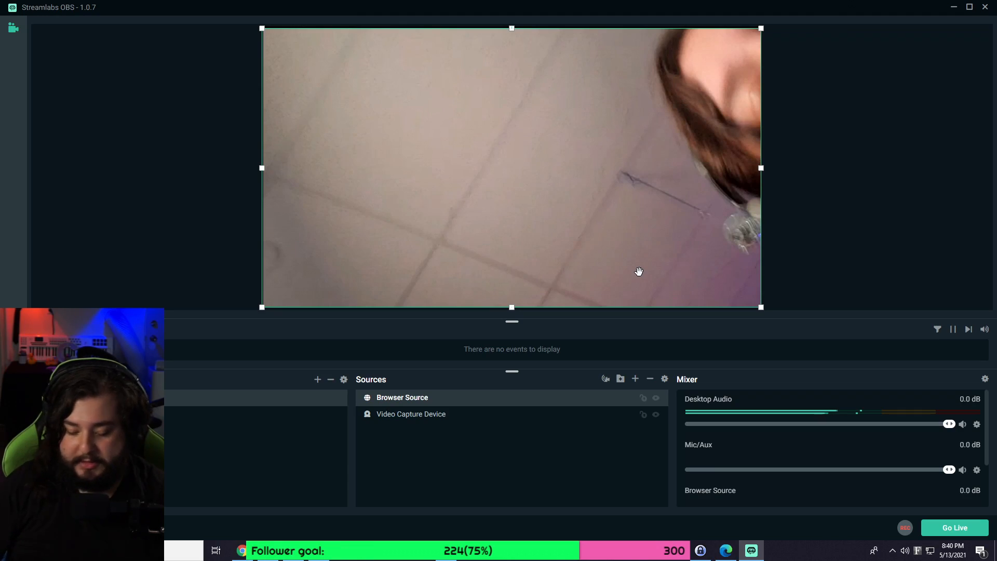
# Close Streamlabs OBS and bring OBS Studio on screen, maximized.
pyautogui.click(985, 7)
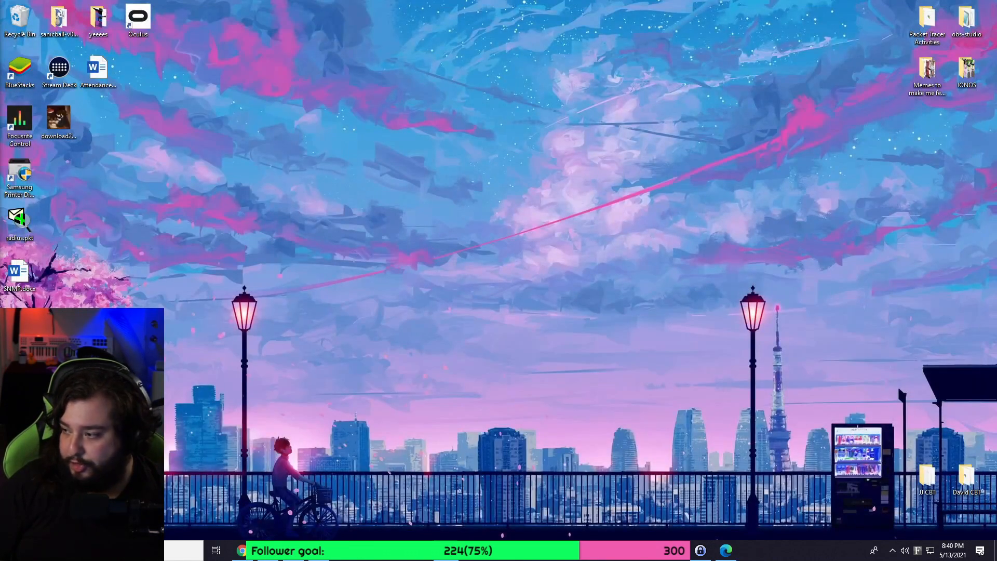
pyautogui.moveTo(996, 89); pyautogui.dragTo(363, 82)
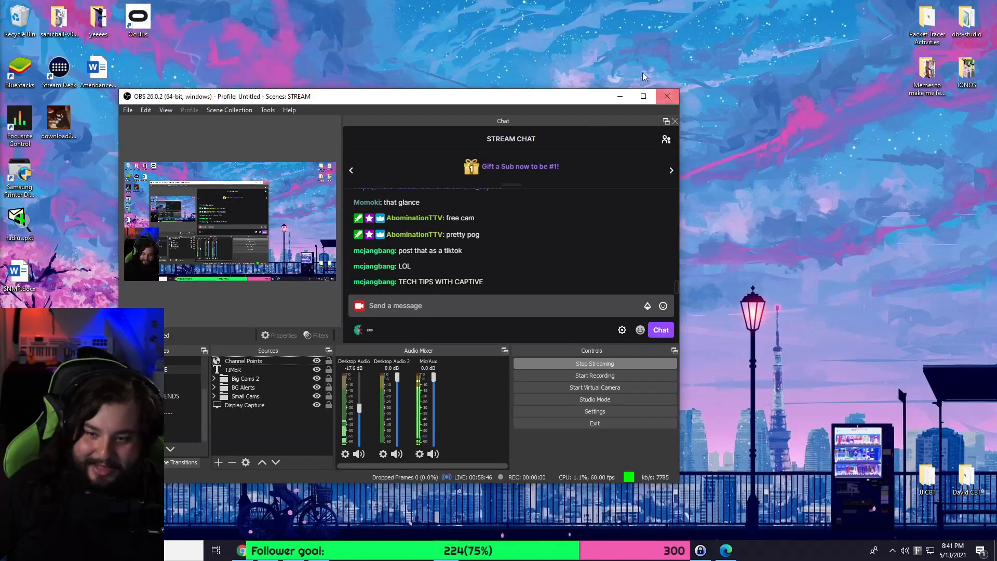
pyautogui.click(643, 96)
pyautogui.rightClick(219, 488)
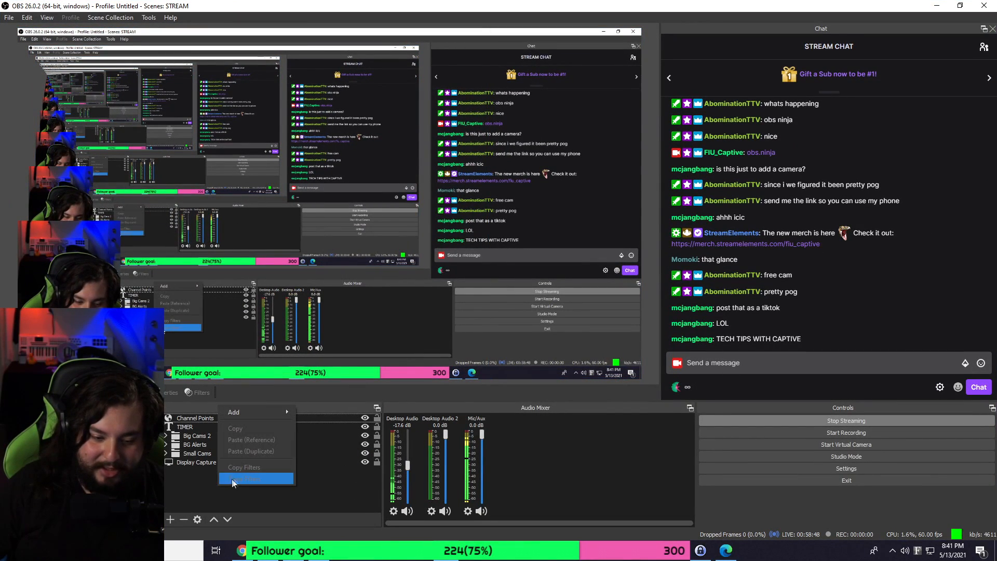
pyautogui.moveTo(267, 416)
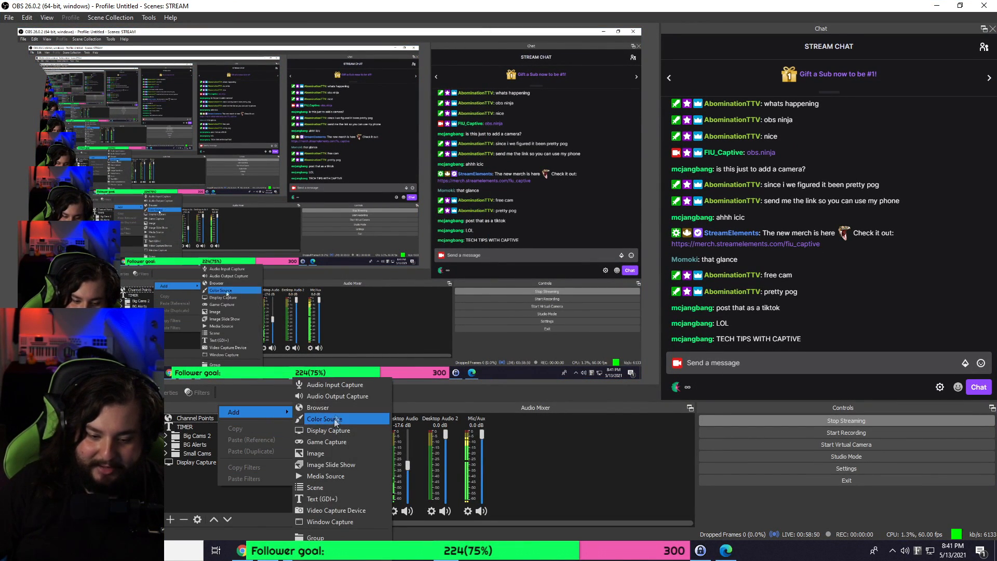
pyautogui.click(336, 409)
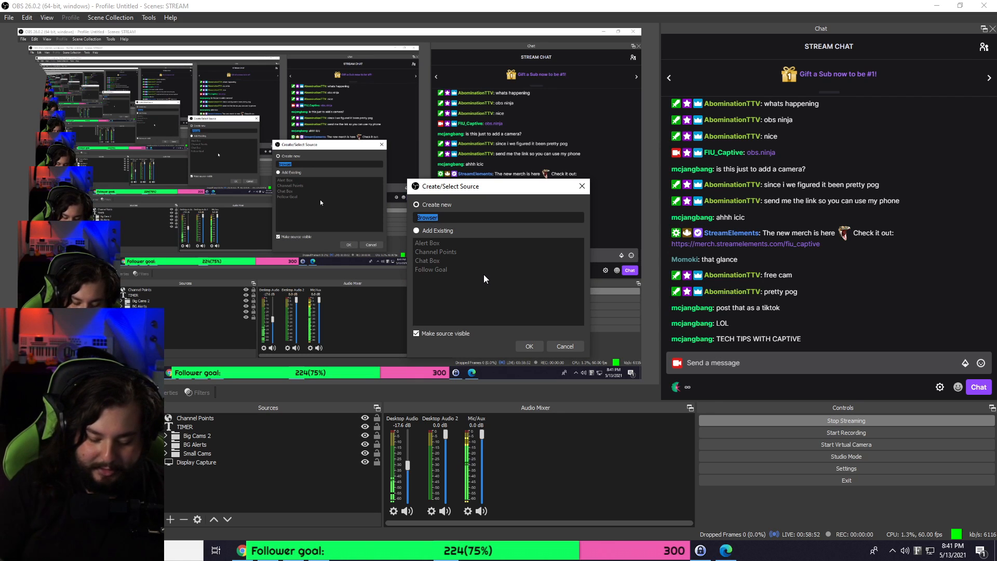
pyautogui.write('obsninja')
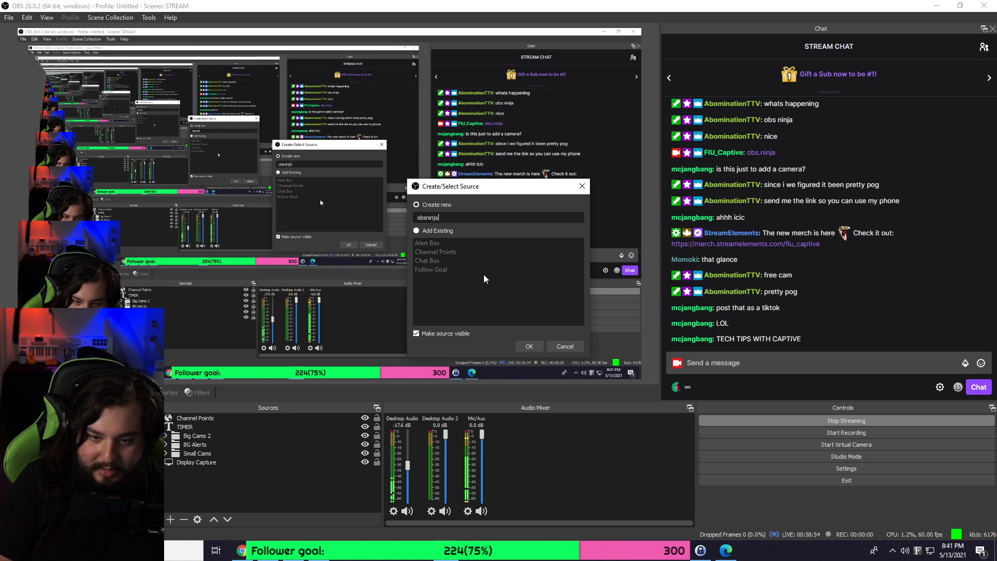
pyautogui.press('Return')
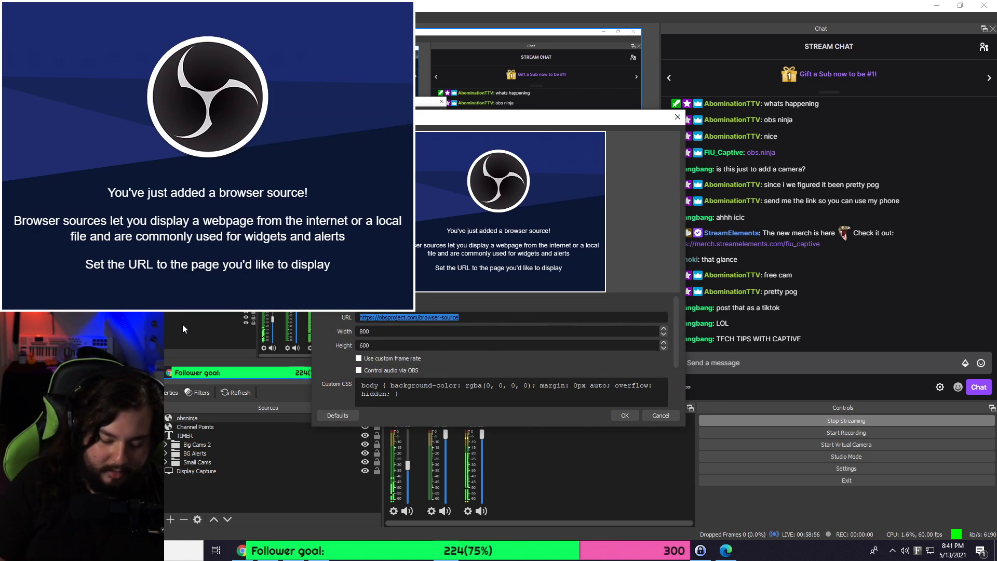
pyautogui.write('https')
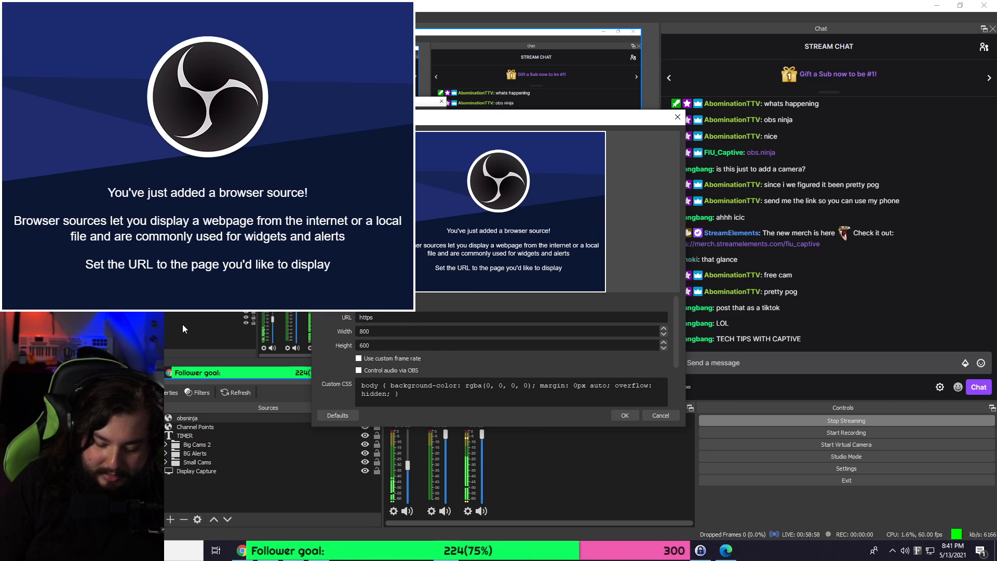
pyautogui.write('://')
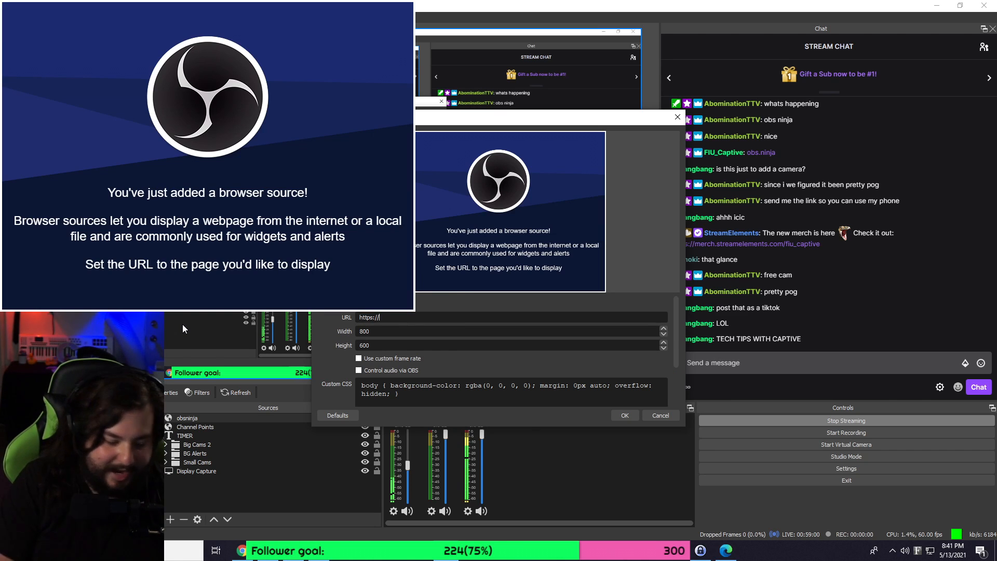
pyautogui.write('obs.ninja/?')
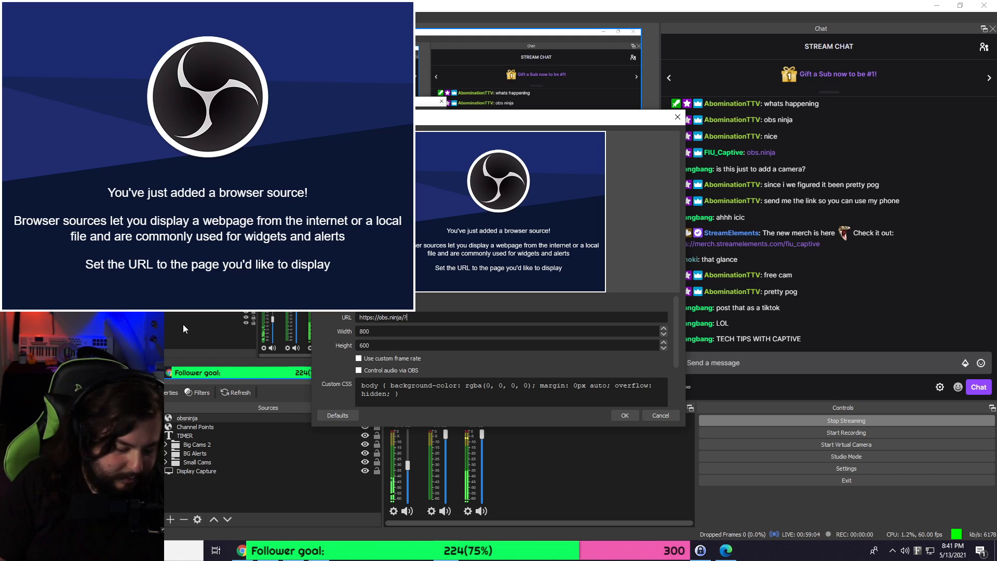
pyautogui.write('view=')
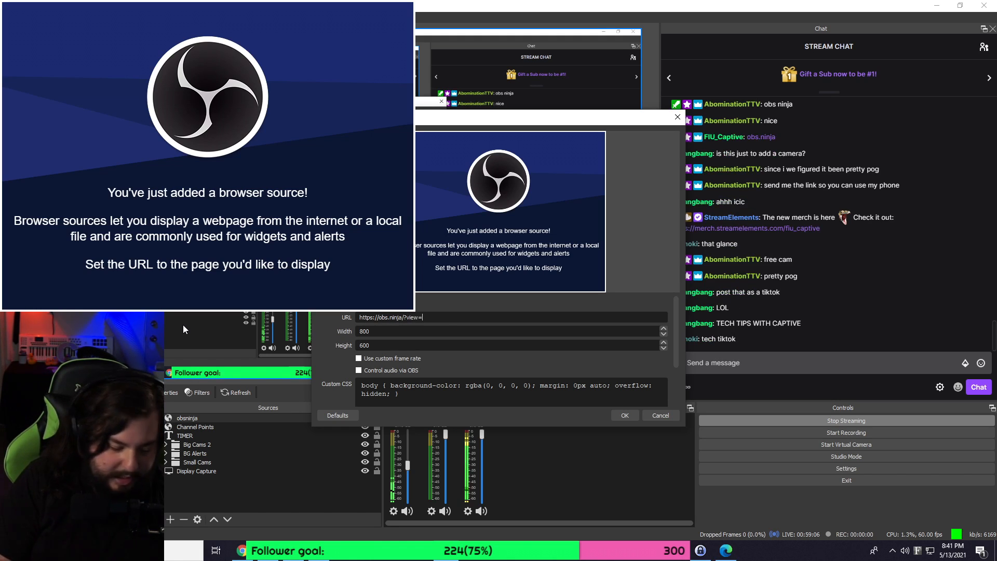
pyautogui.write('wdxUY4c')
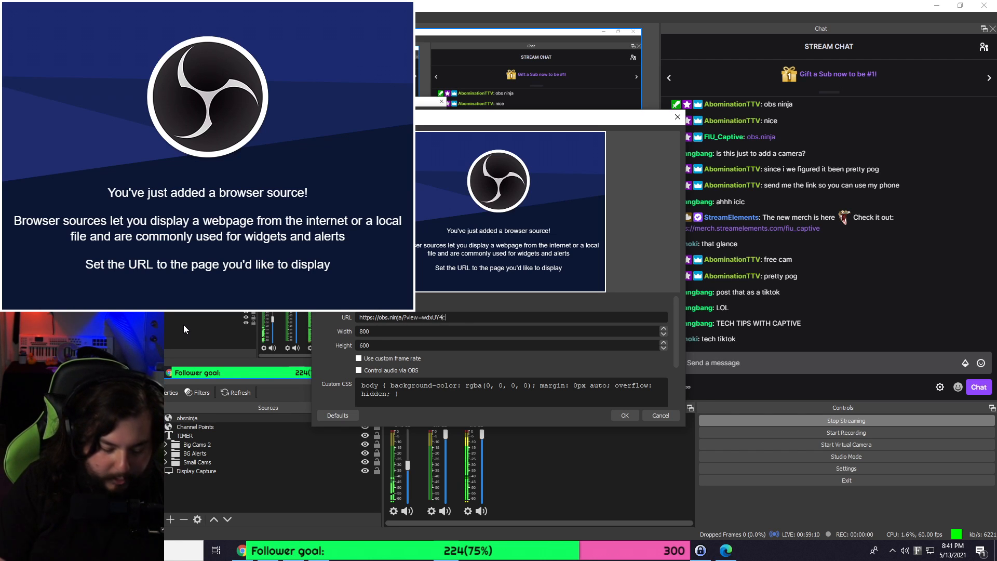
pyautogui.press('Return')
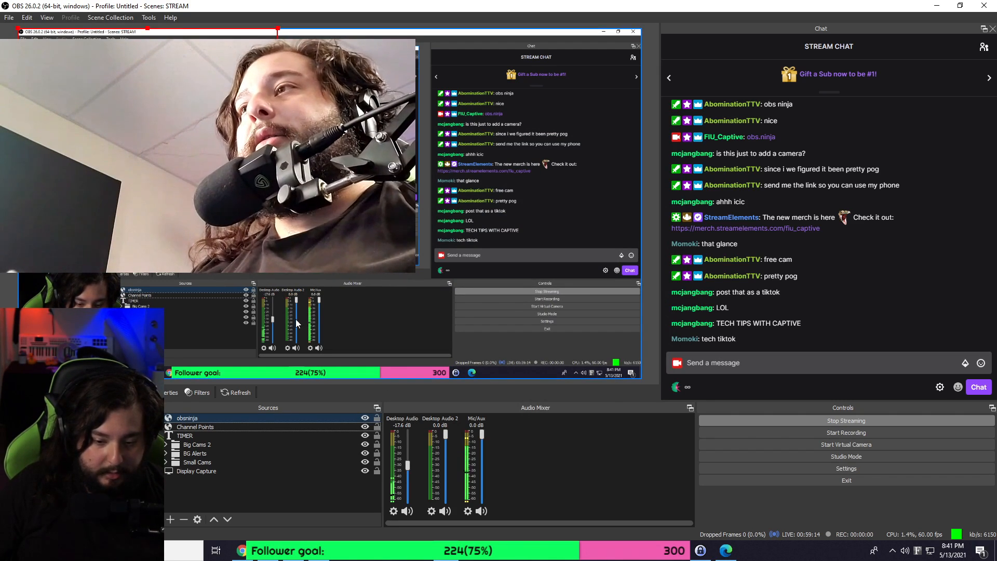
# Snap the obsninja feed to the top-left corner and drag its corner to cover the full canvas.
pyautogui.moveTo(155, 119); pyautogui.dragTo(340, 178)
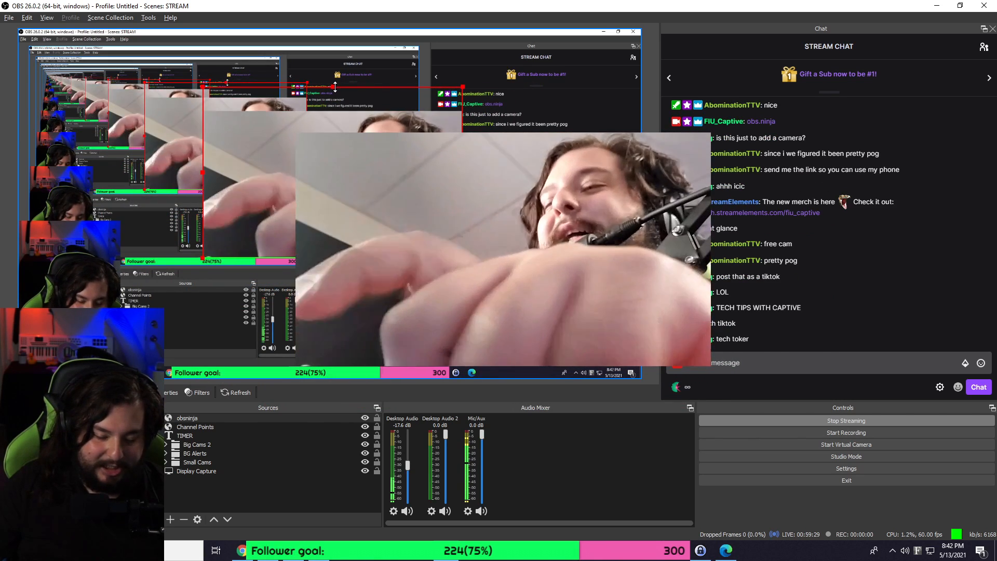
pyautogui.press('alt')
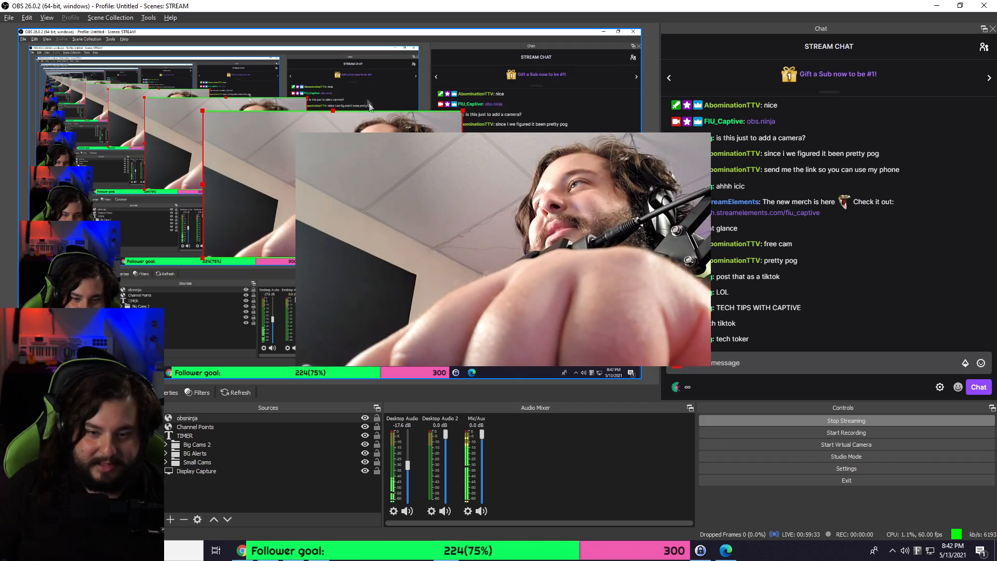
pyautogui.moveTo(370, 156); pyautogui.dragTo(188, 72)
pyautogui.moveTo(279, 175); pyautogui.dragTo(641, 378)
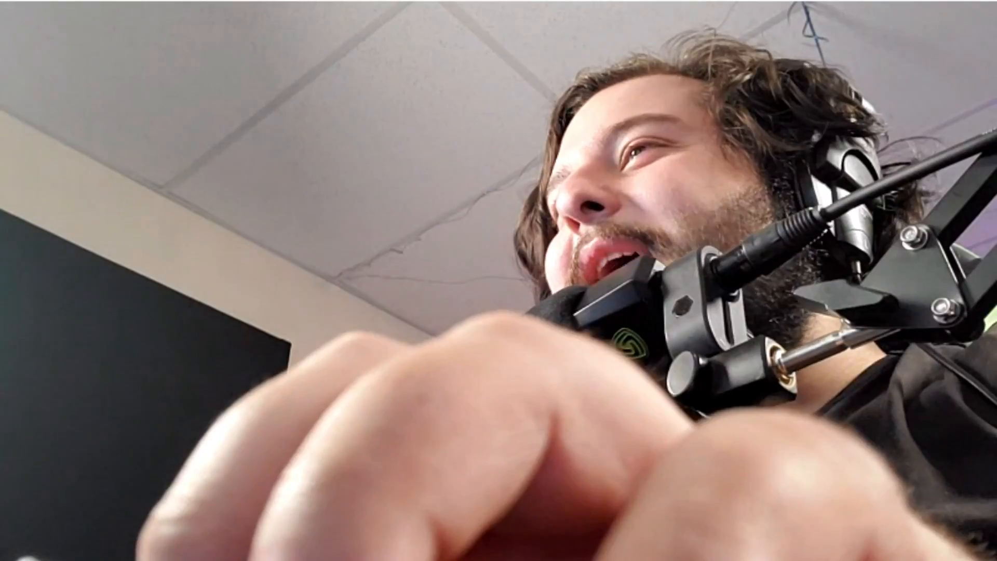